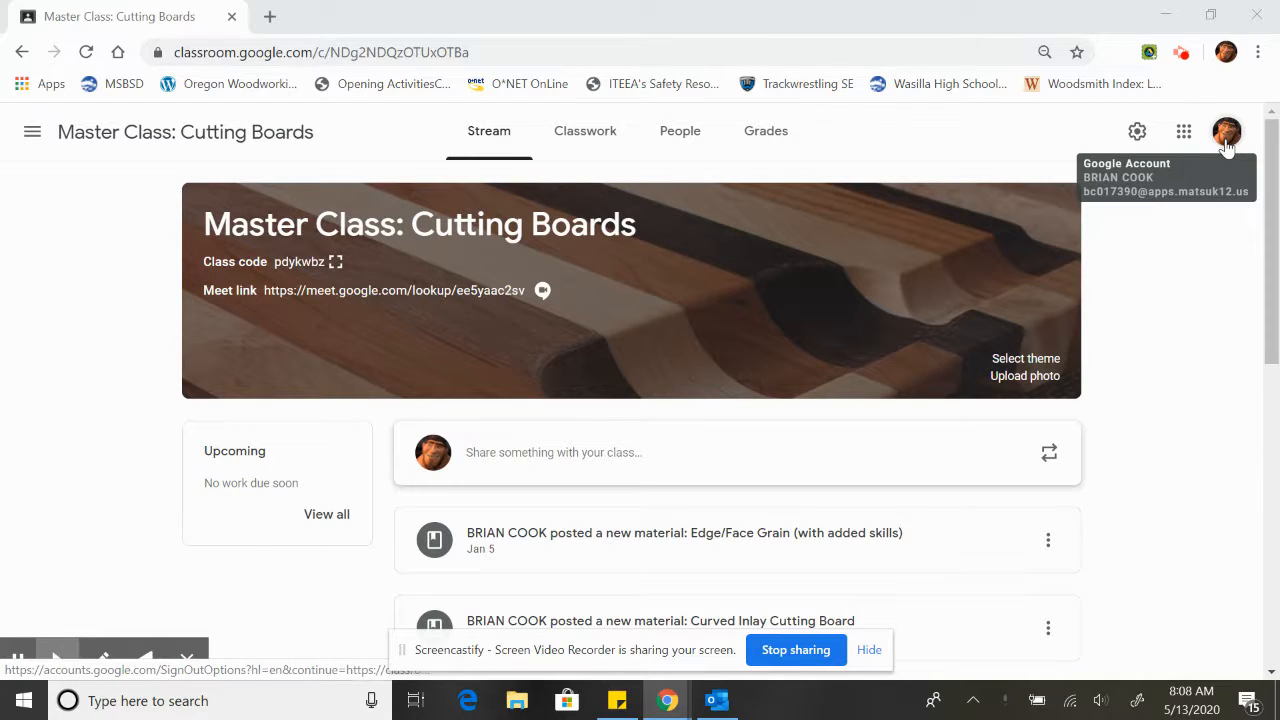
# Step: Launch SketchUp for Schools from the Google apps in a new browser tab and create a model from Simple Template - Feet and Inches
pyautogui.click(270, 17)
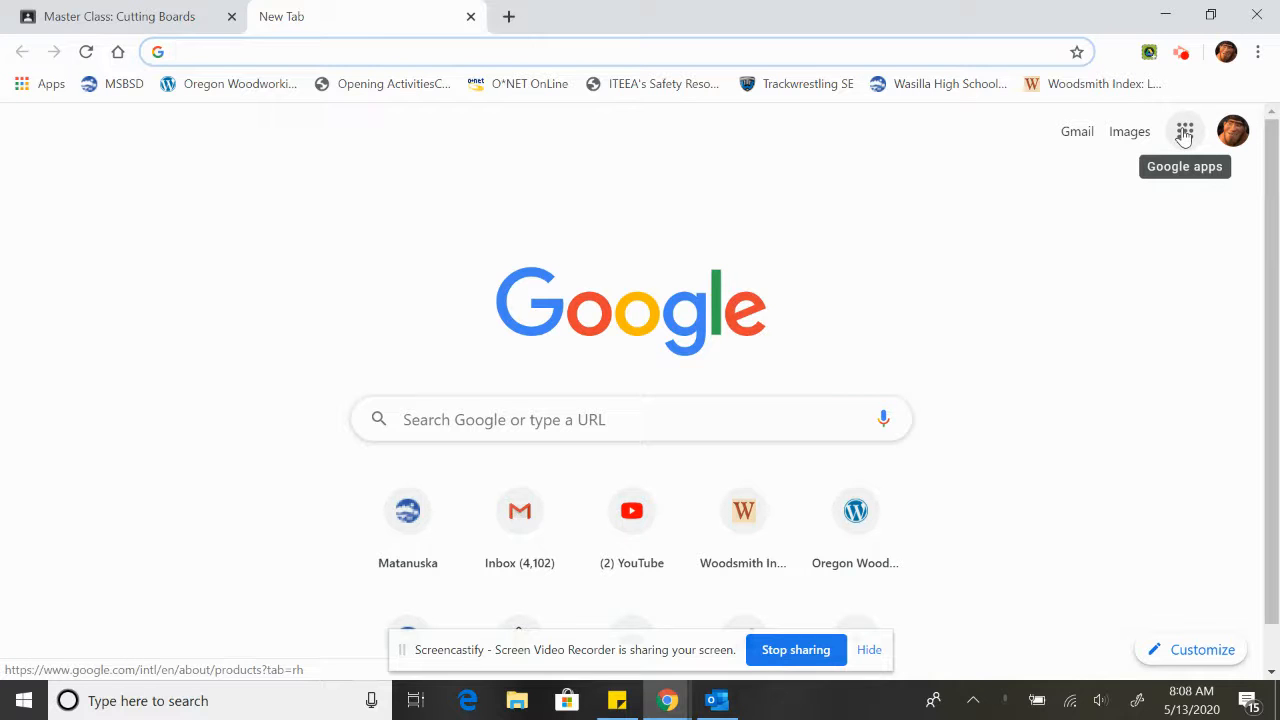
pyautogui.click(1184, 133)
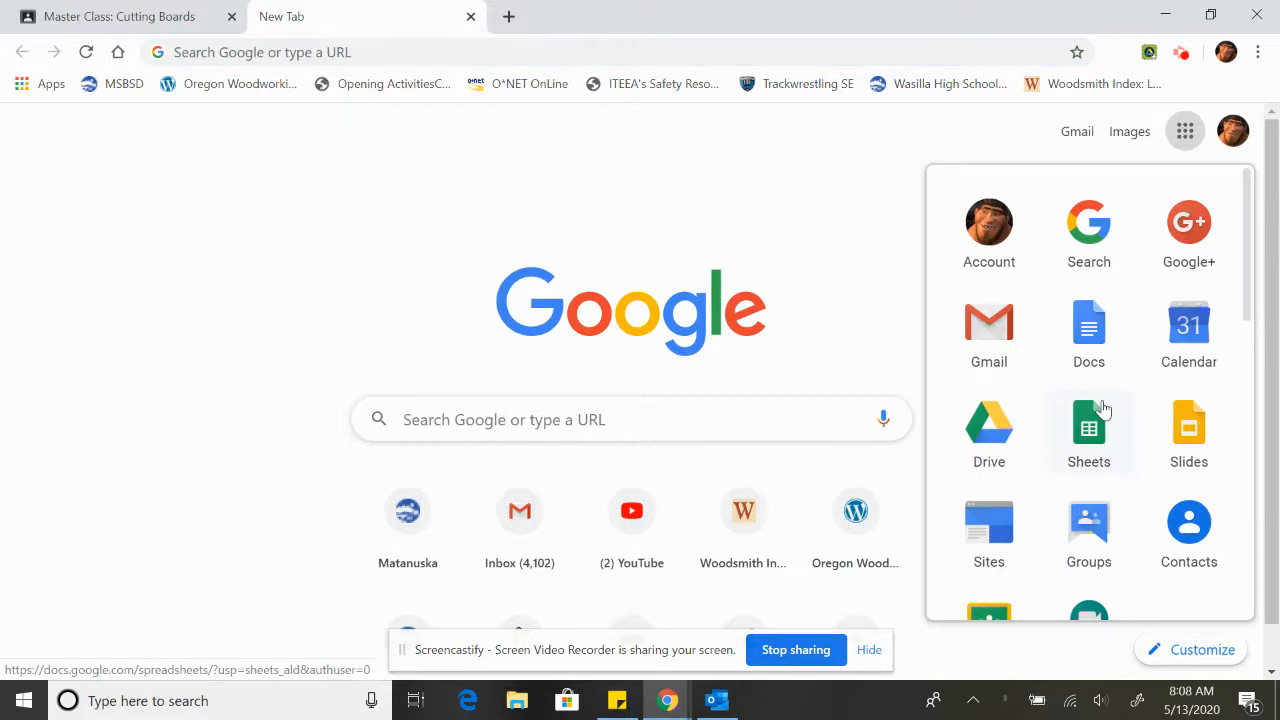
pyautogui.scroll(-3, 1090, 420)
pyautogui.scroll(-6, 1102, 400)
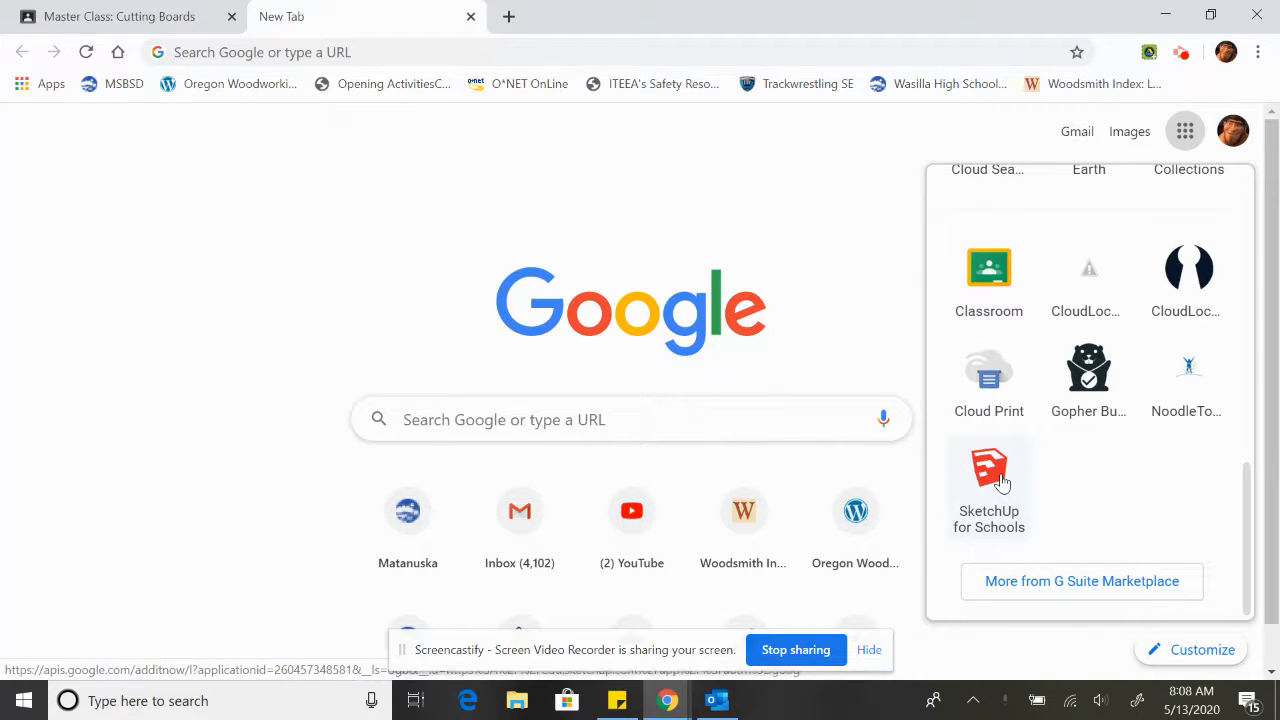
pyautogui.click(1003, 483)
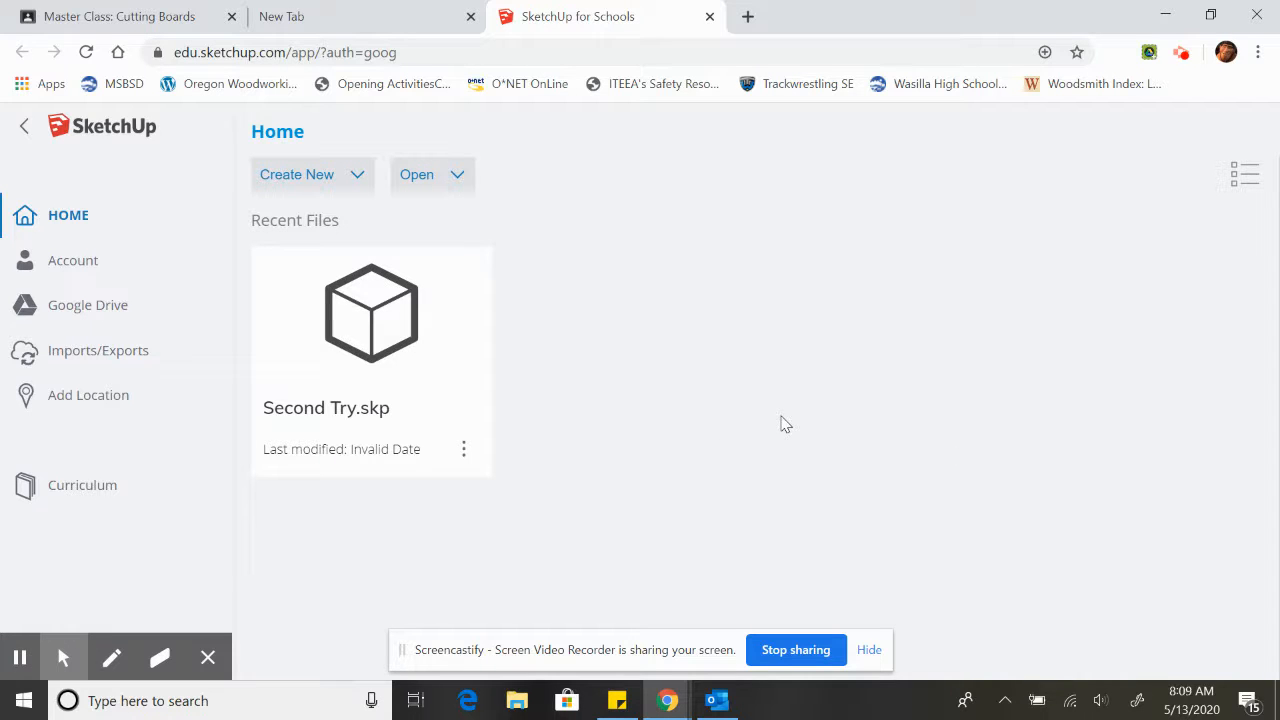
pyautogui.click(354, 185)
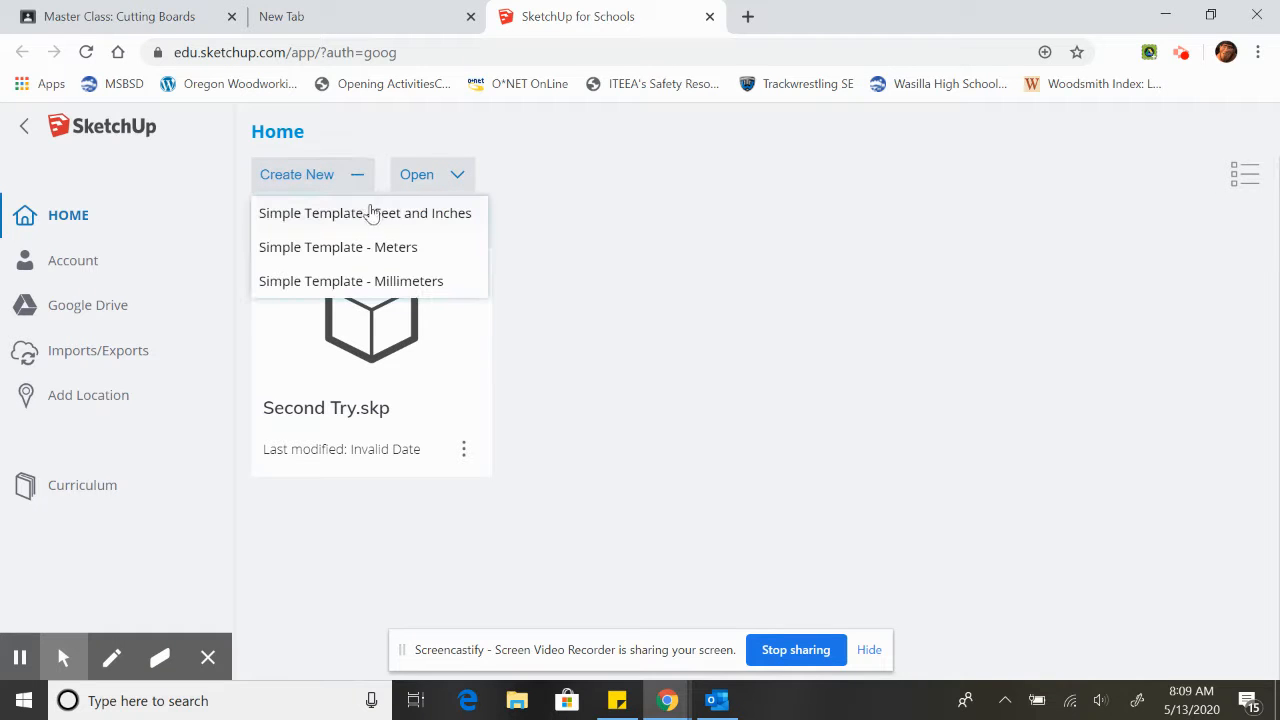
pyautogui.click(401, 220)
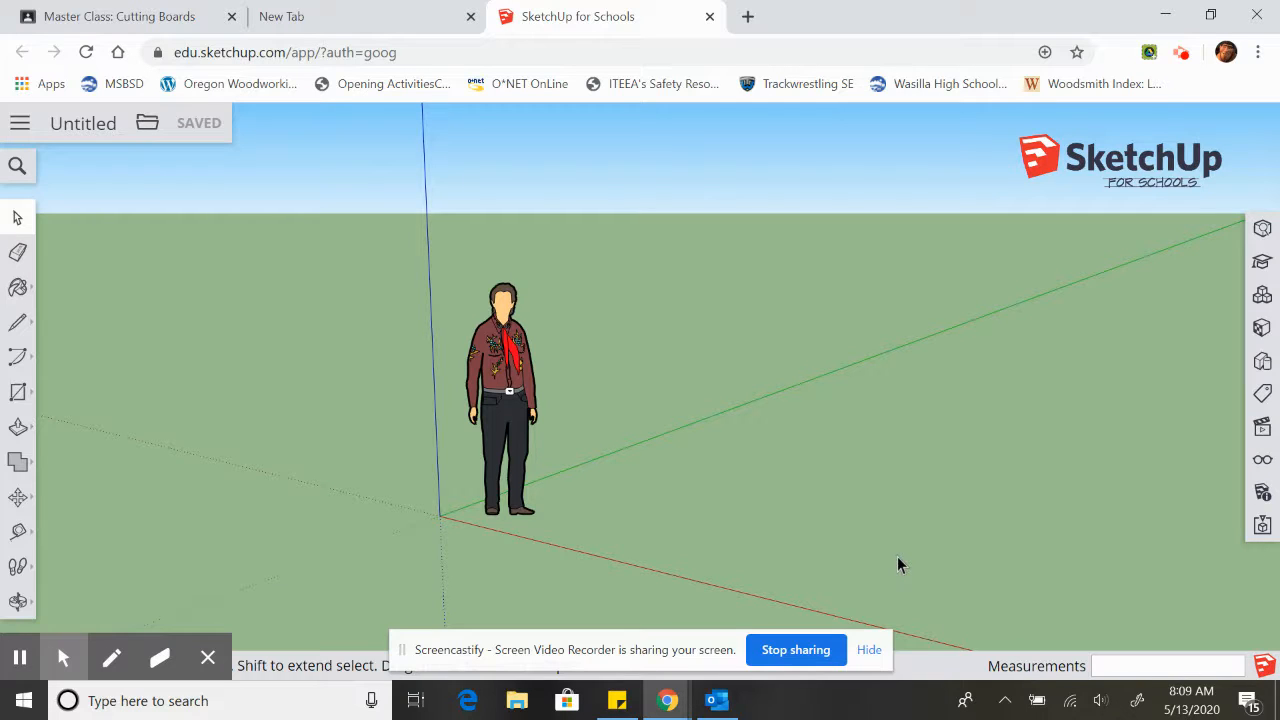
# Step: Draw a rectangle on the ground beside the standing figure and set its dimensions to 7',3'
pyautogui.click(17, 394)
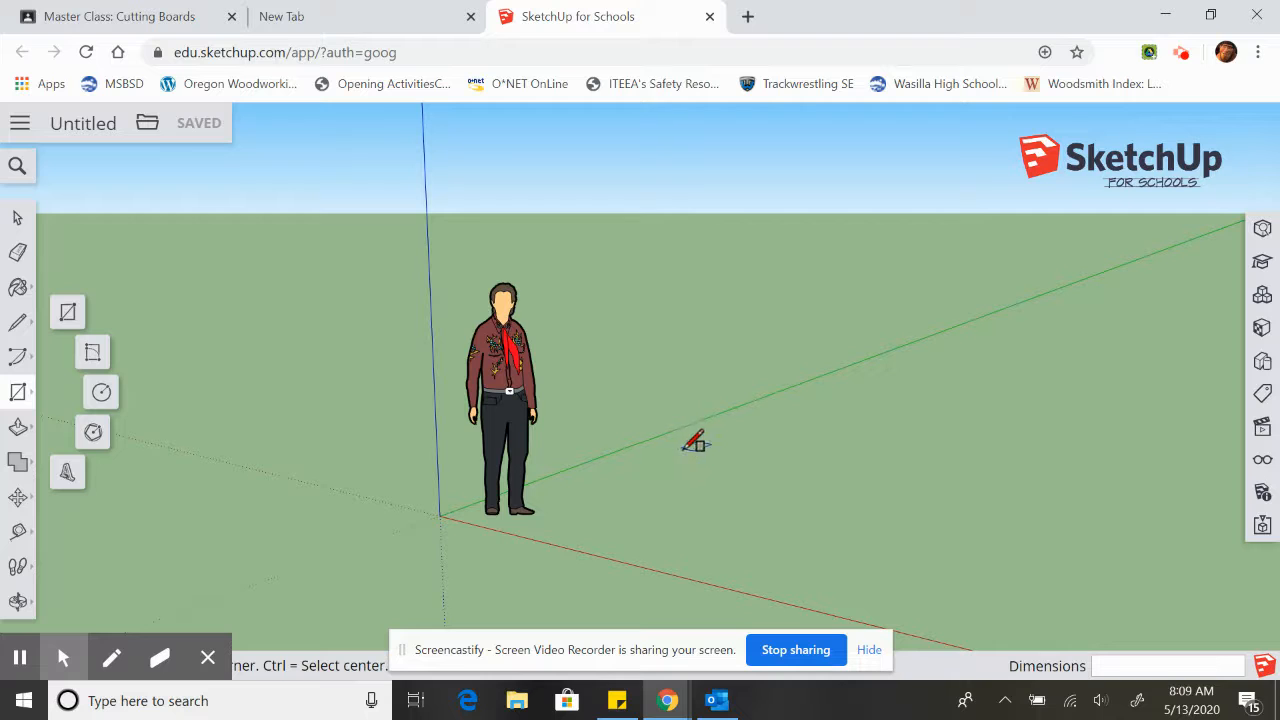
pyautogui.moveTo(672, 453); pyautogui.dragTo(901, 543)
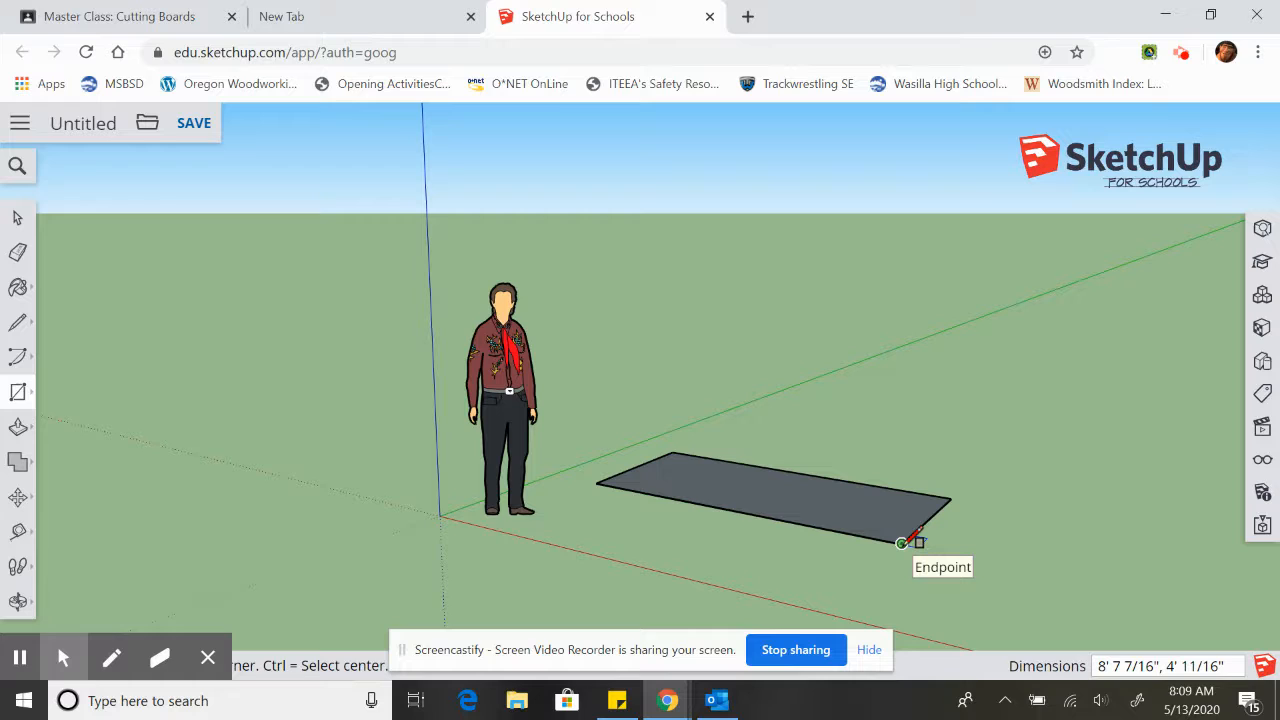
pyautogui.write('7')
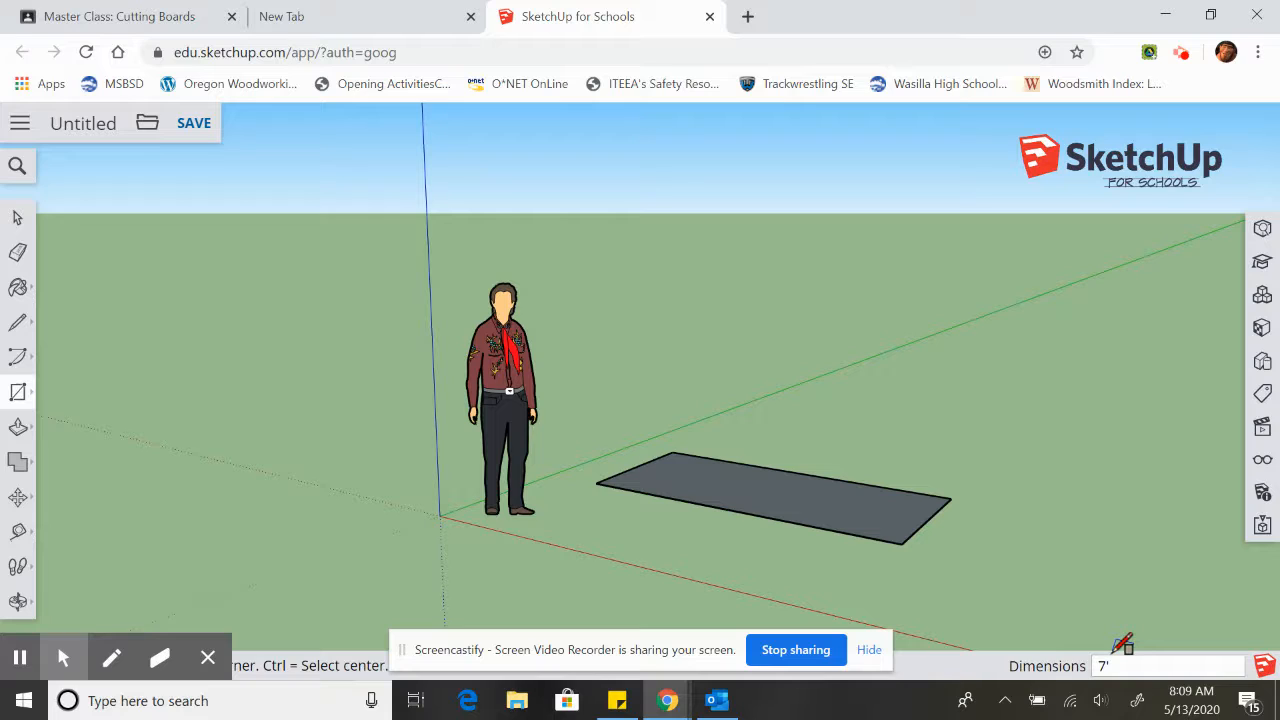
pyautogui.write("',3")
pyautogui.press('Return')
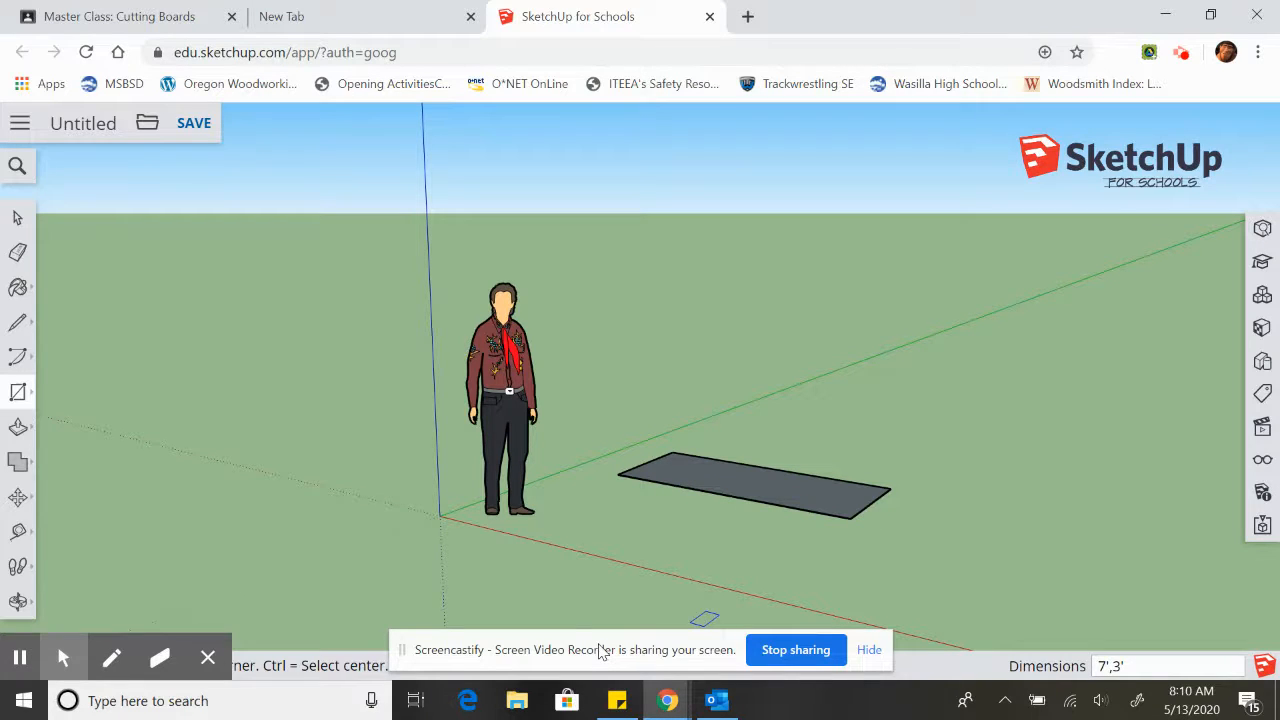
# Step: Push/Pull the rectangle upward into a slab with a thickness of 3 inches
pyautogui.click(19, 428)
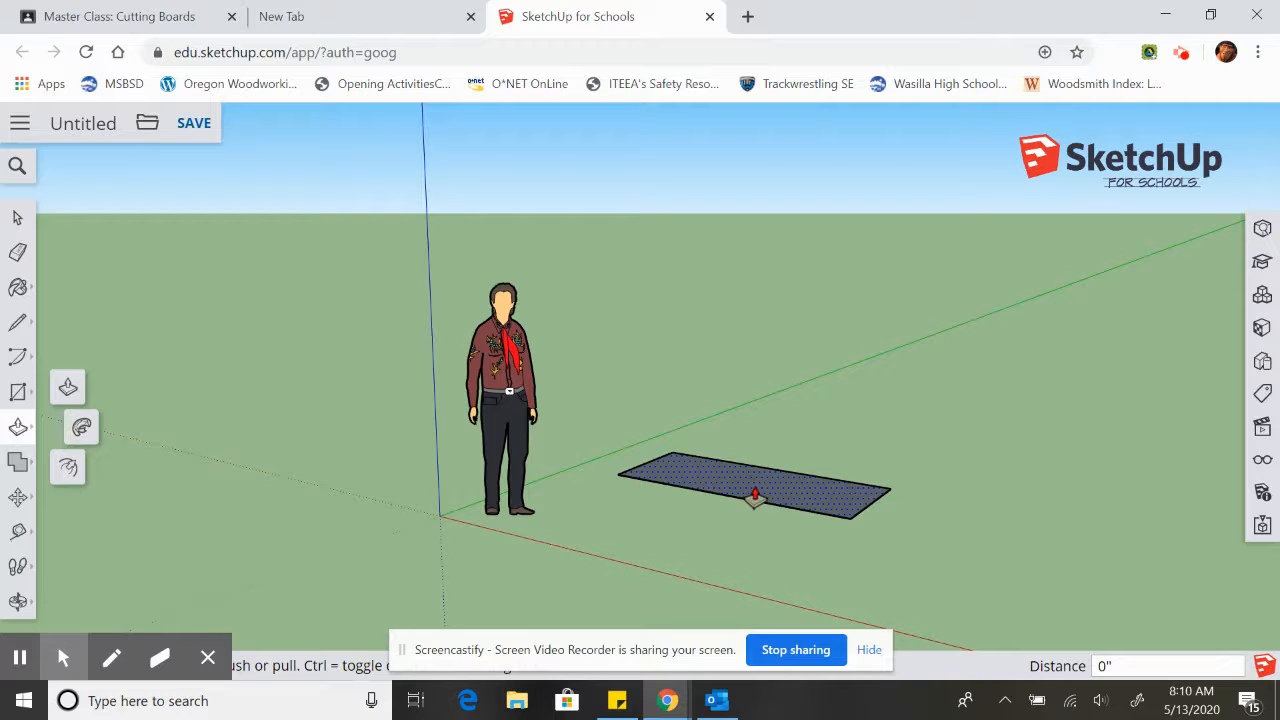
pyautogui.moveTo(755, 497); pyautogui.dragTo(757, 432)
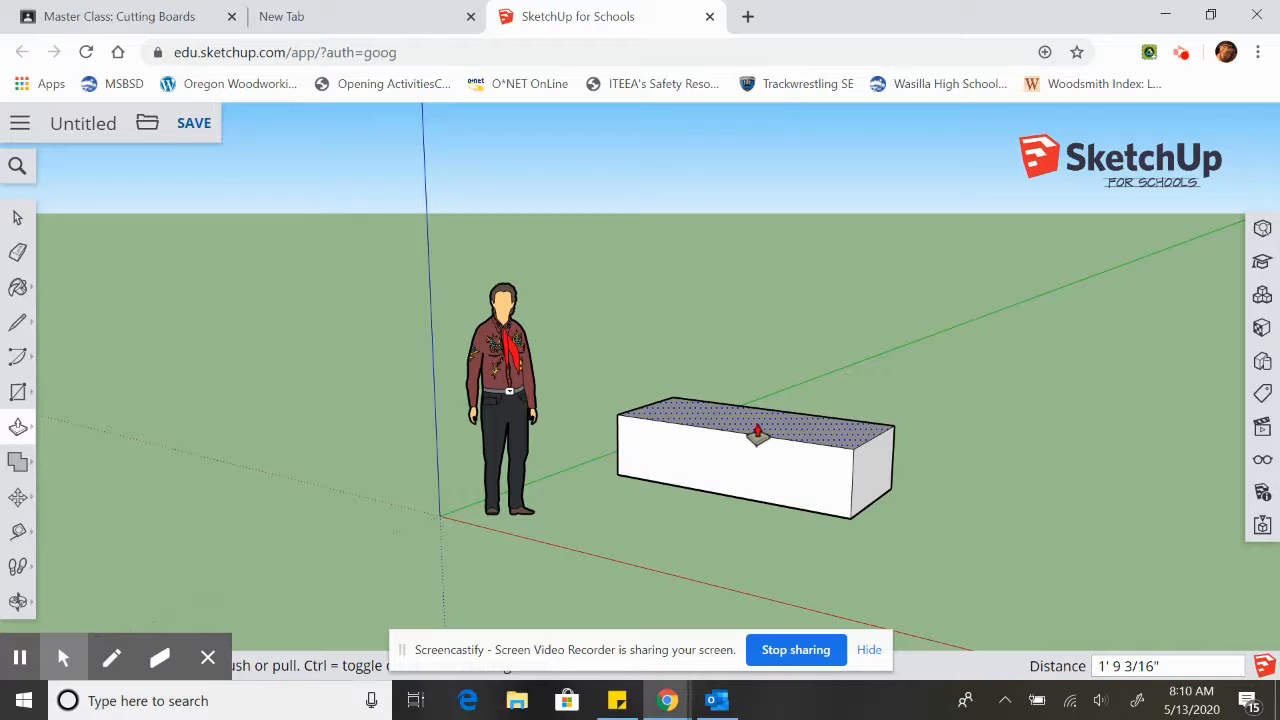
pyautogui.write('3')
pyautogui.press('Return')
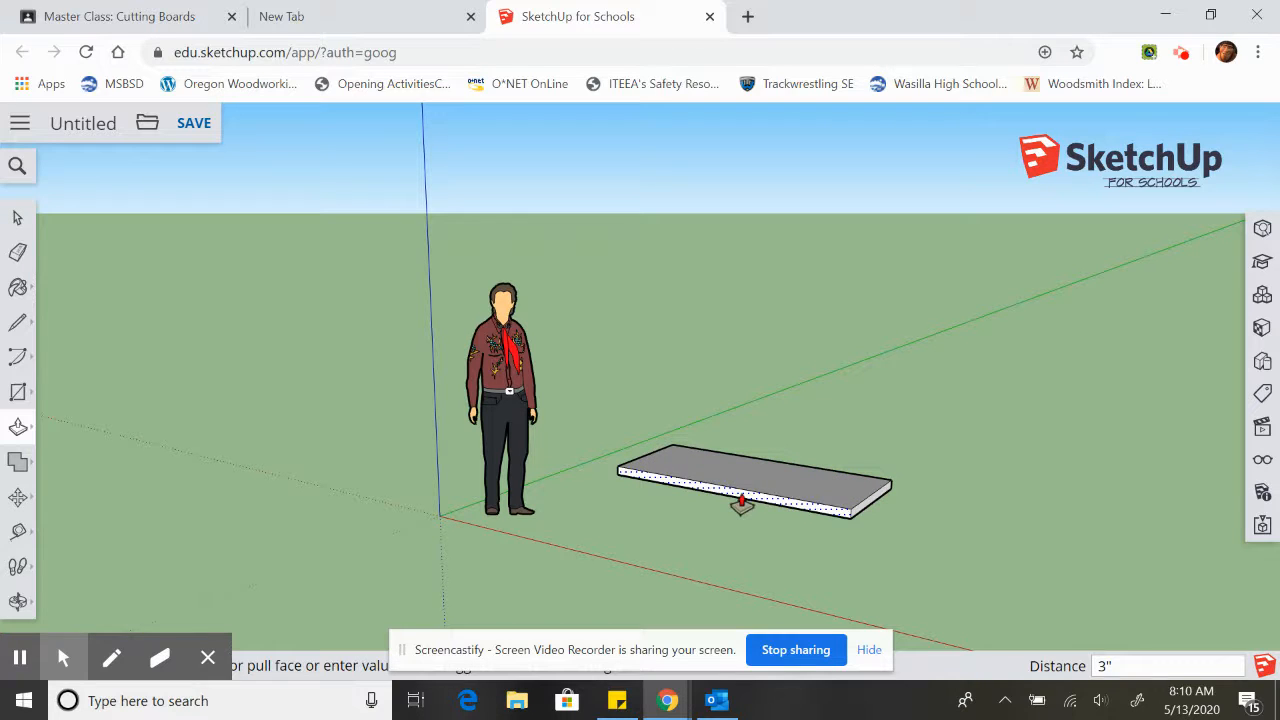
# Step: Dimension the slab's long front edge with the Dimension tool, placing the dimension line below the edge
pyautogui.click(18, 603)
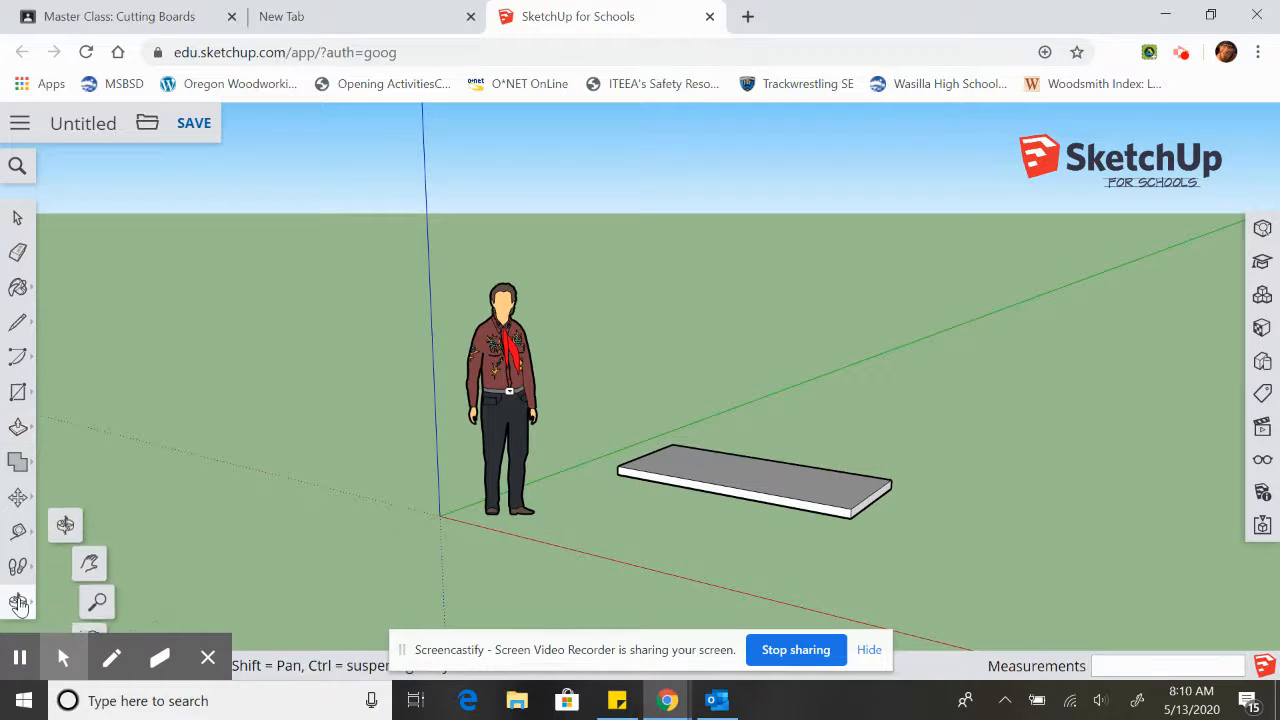
pyautogui.scroll(3, 787, 535)
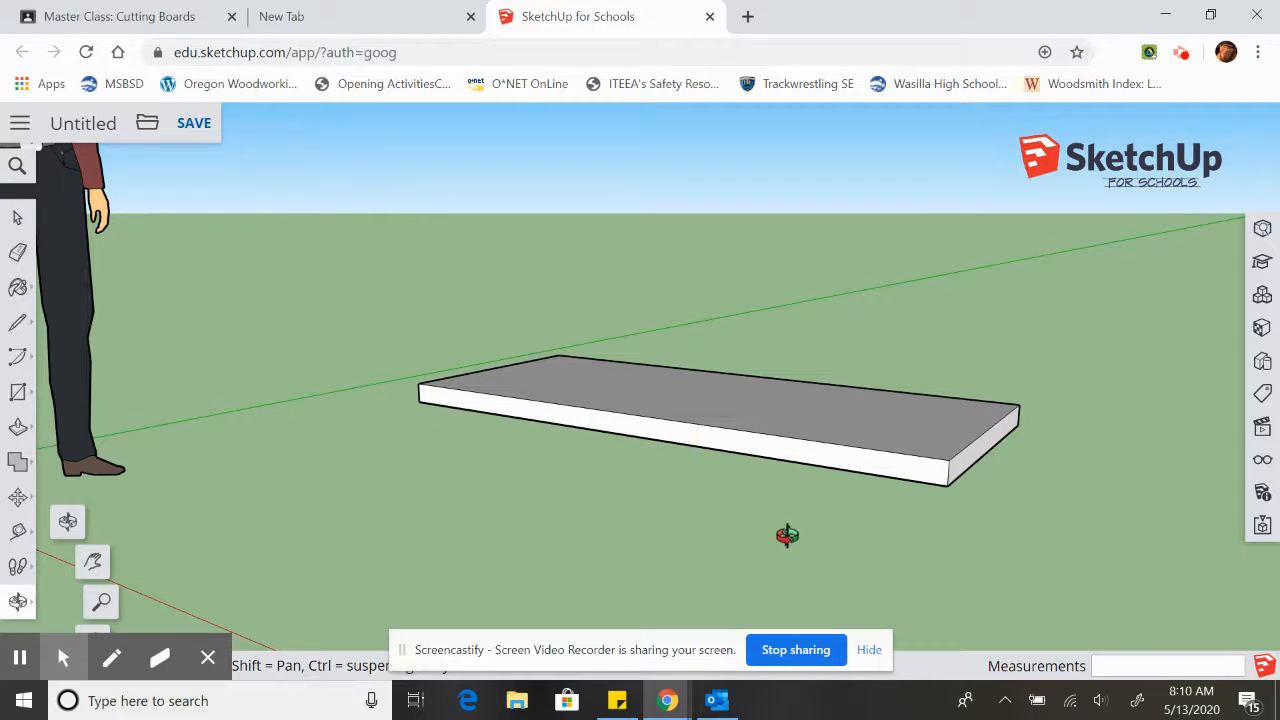
pyautogui.click(787, 535)
pyautogui.moveTo(787, 535); pyautogui.dragTo(651, 557)
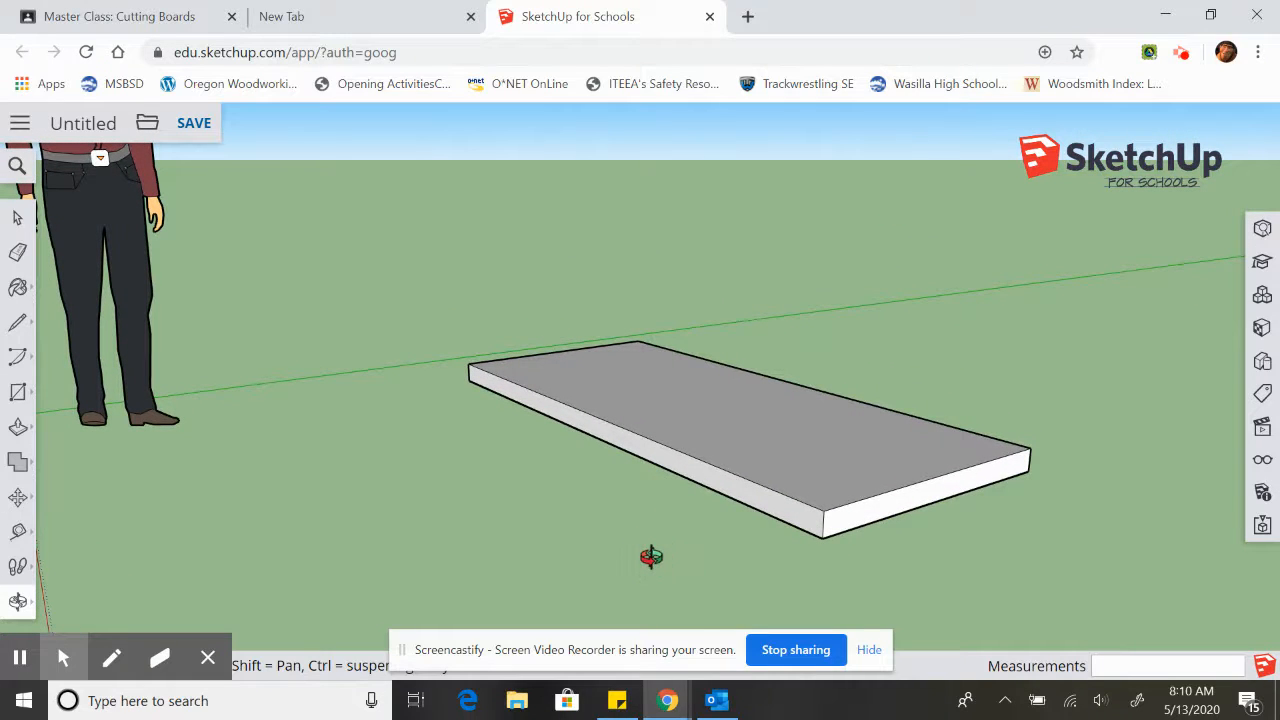
pyautogui.click(21, 533)
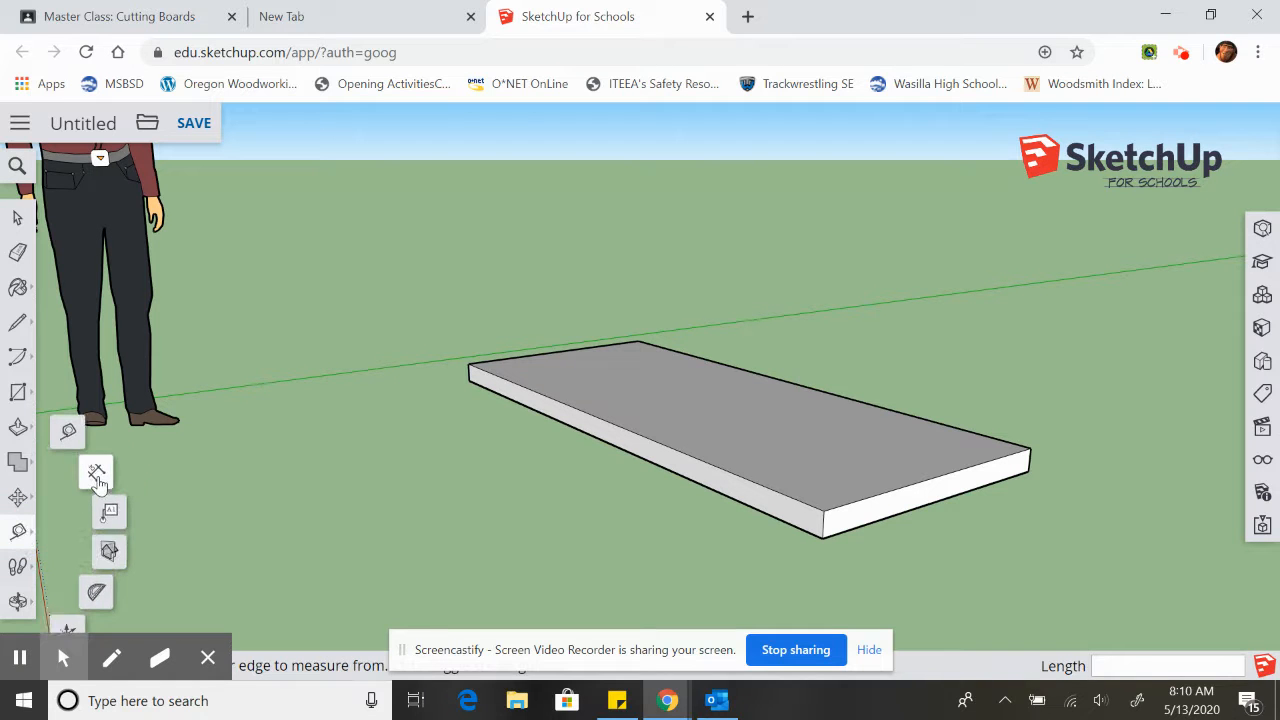
pyautogui.click(105, 464)
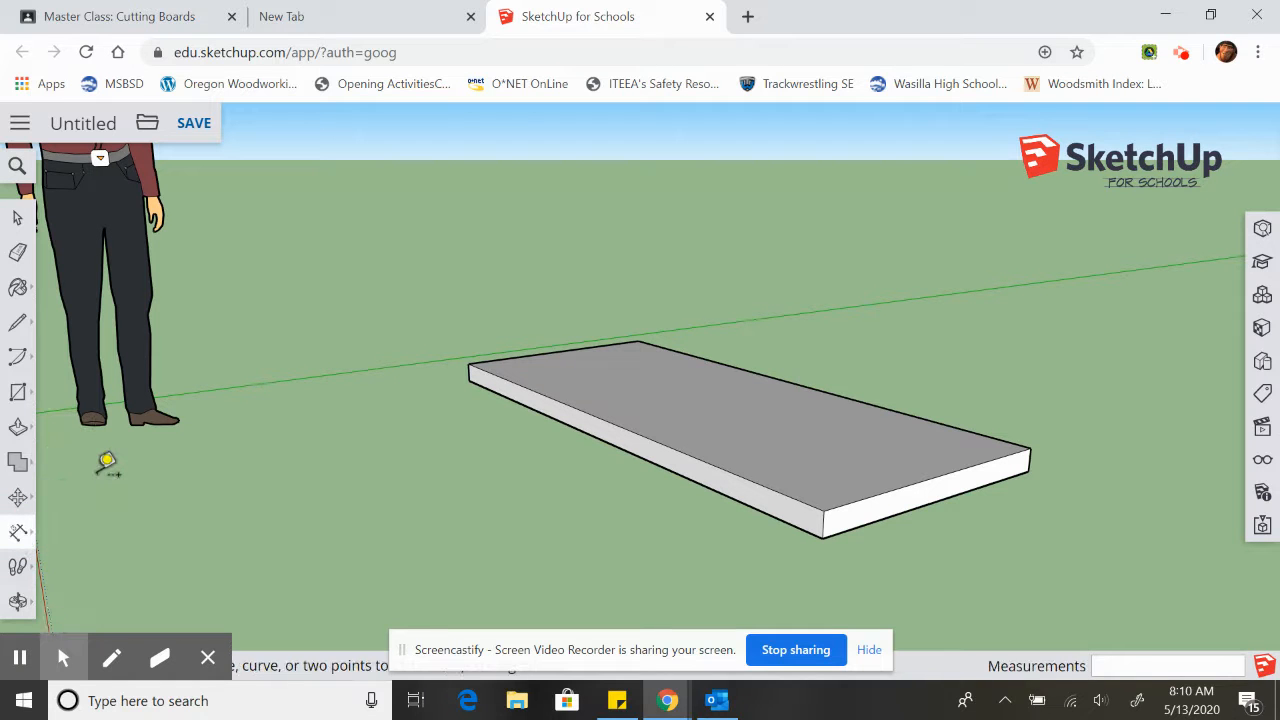
pyautogui.click(468, 365)
pyautogui.click(824, 512)
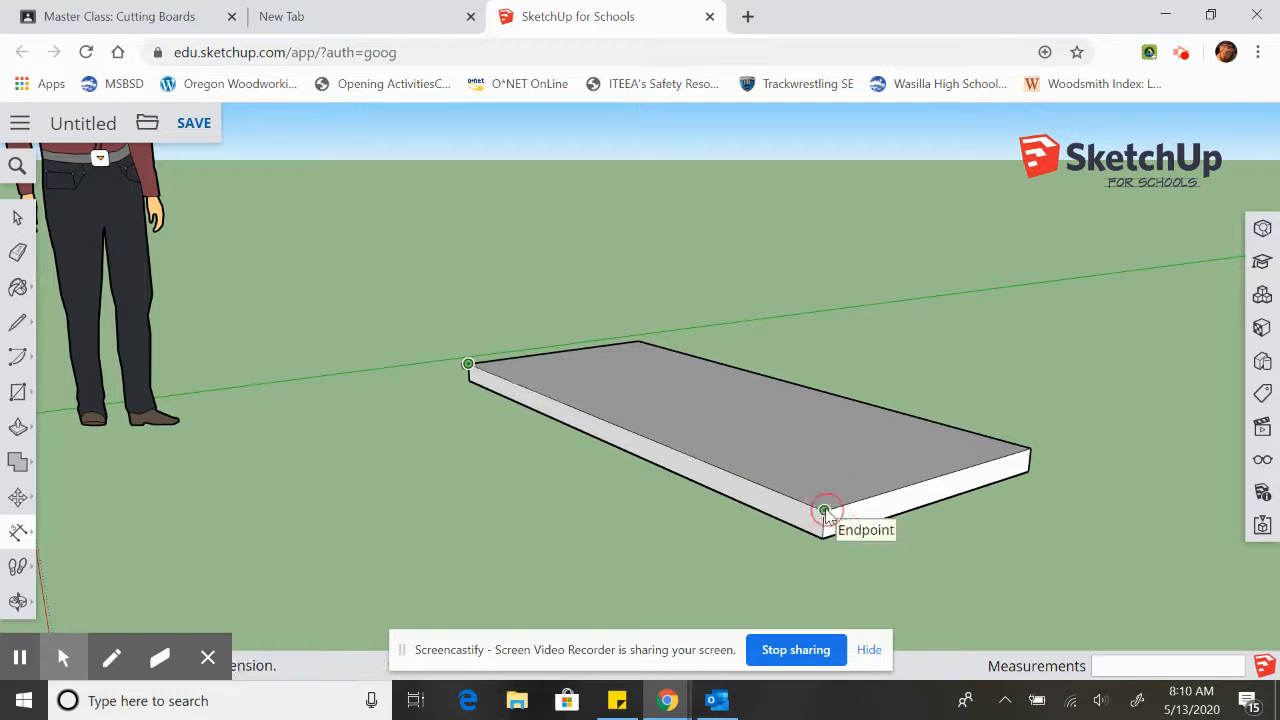
pyautogui.click(814, 575)
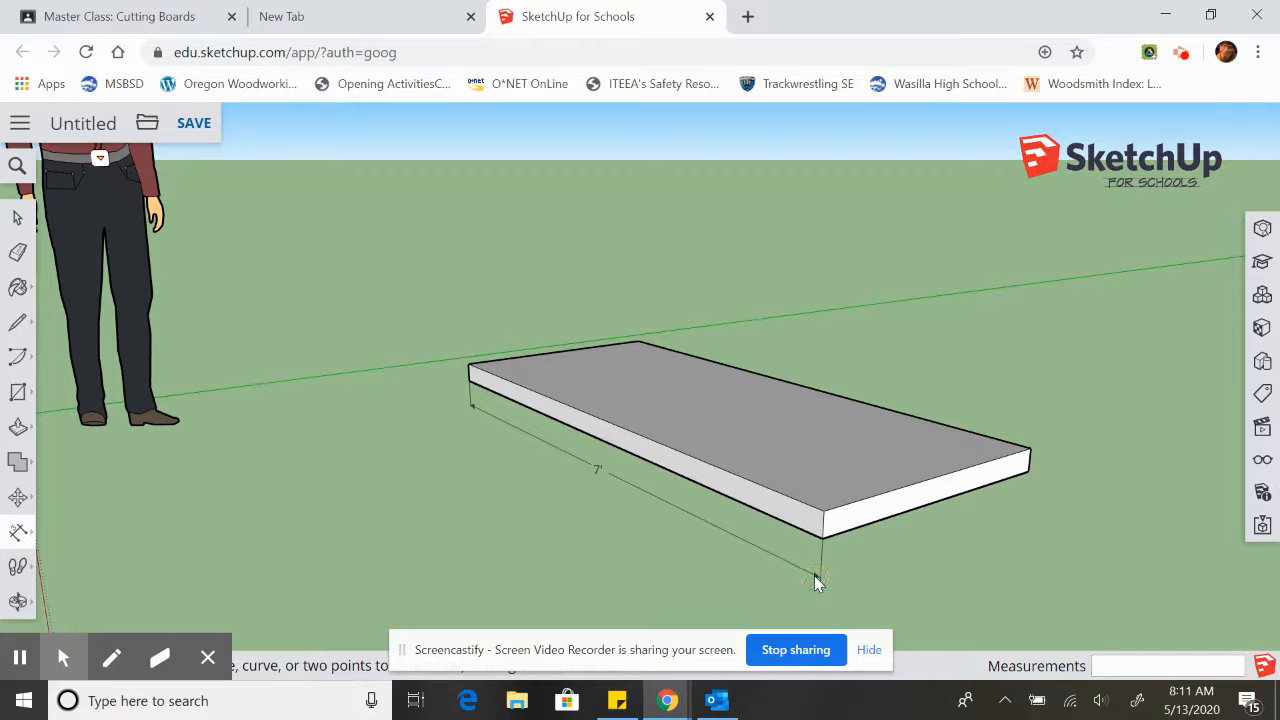
# Step: Dimension the slab's short end edge, placing the dimension line below that edge
pyautogui.click(823, 513)
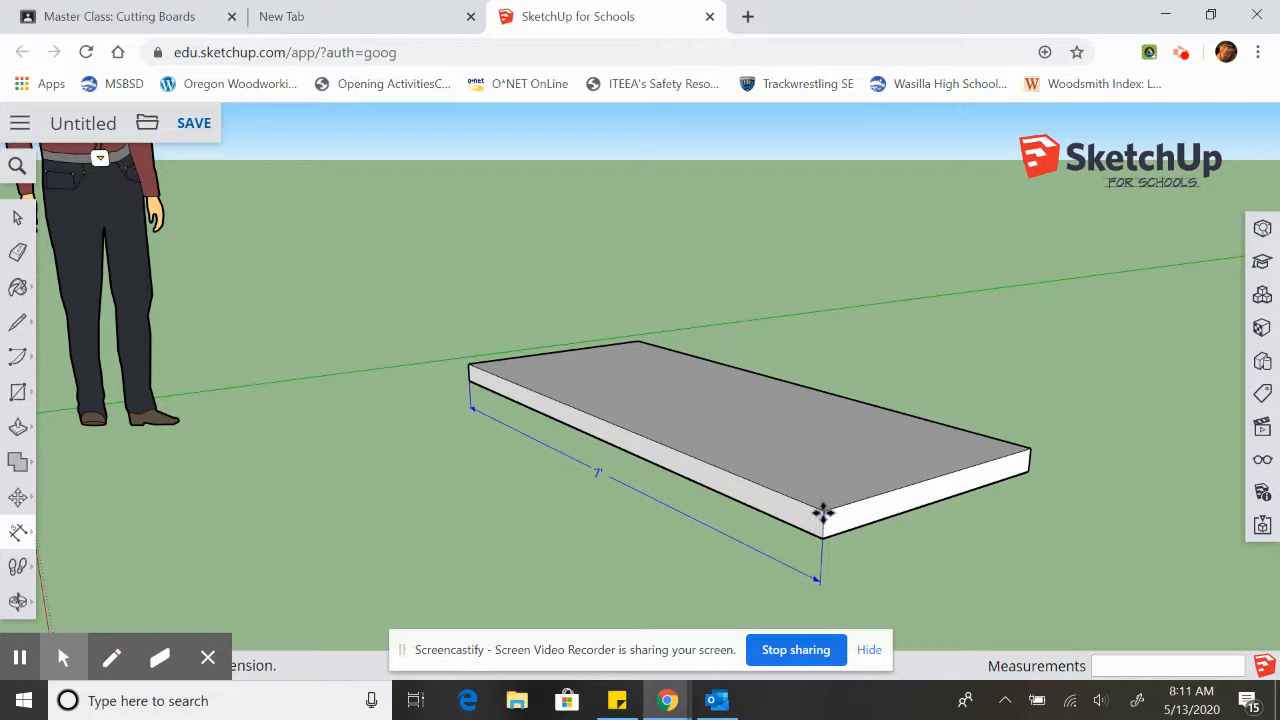
pyautogui.click(823, 513)
pyautogui.click(823, 513)
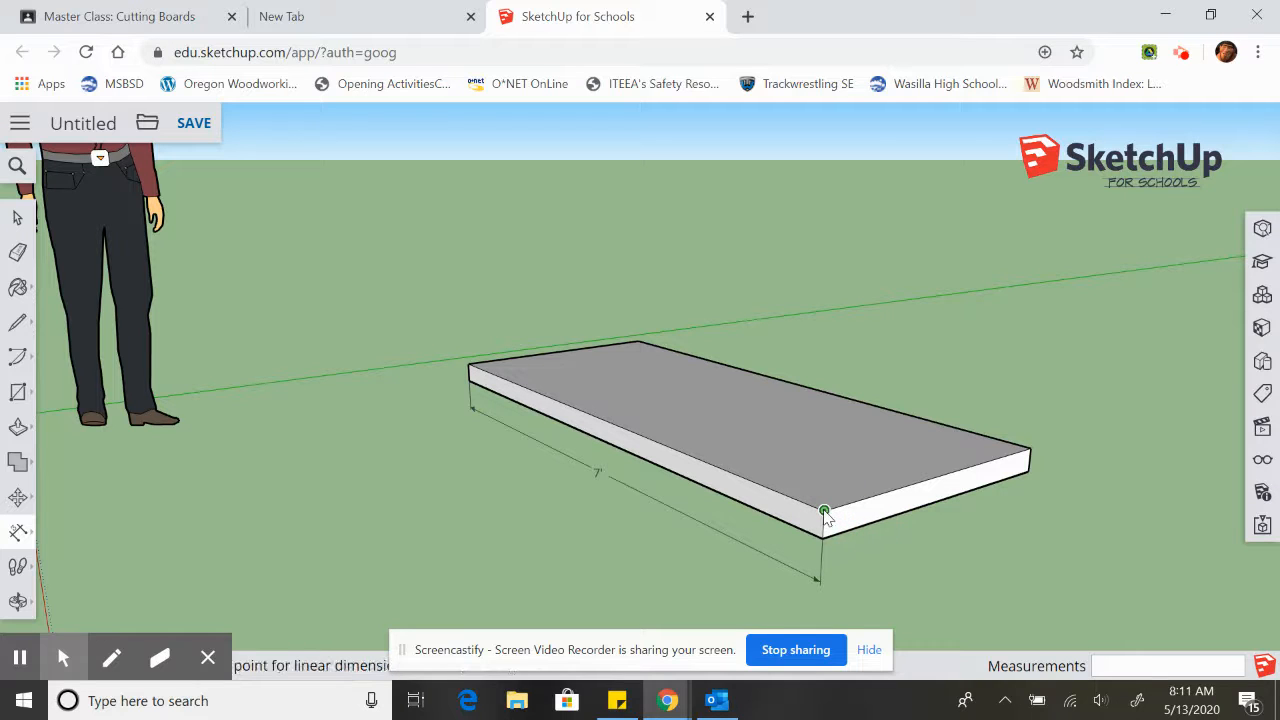
pyautogui.click(1029, 450)
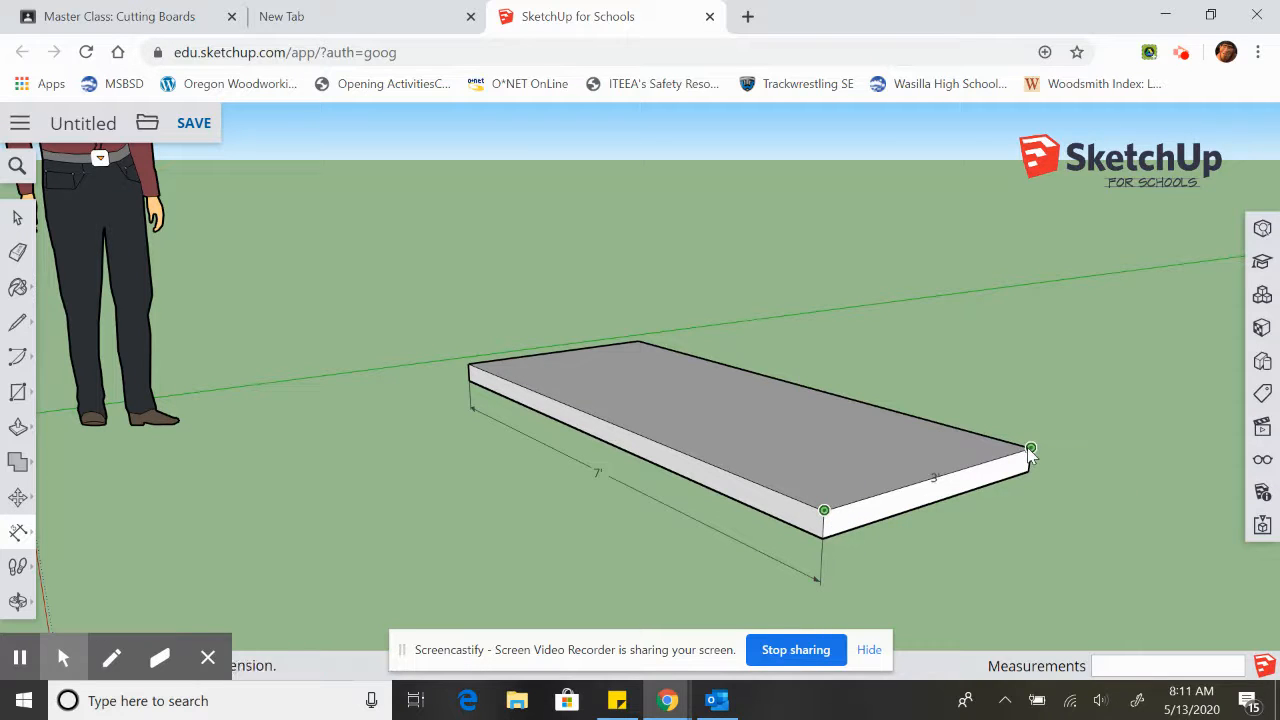
pyautogui.click(1025, 510)
# Step: Dimension the slab's thickness at the near corner, placing the dimension on the long side face
pyautogui.click(824, 510)
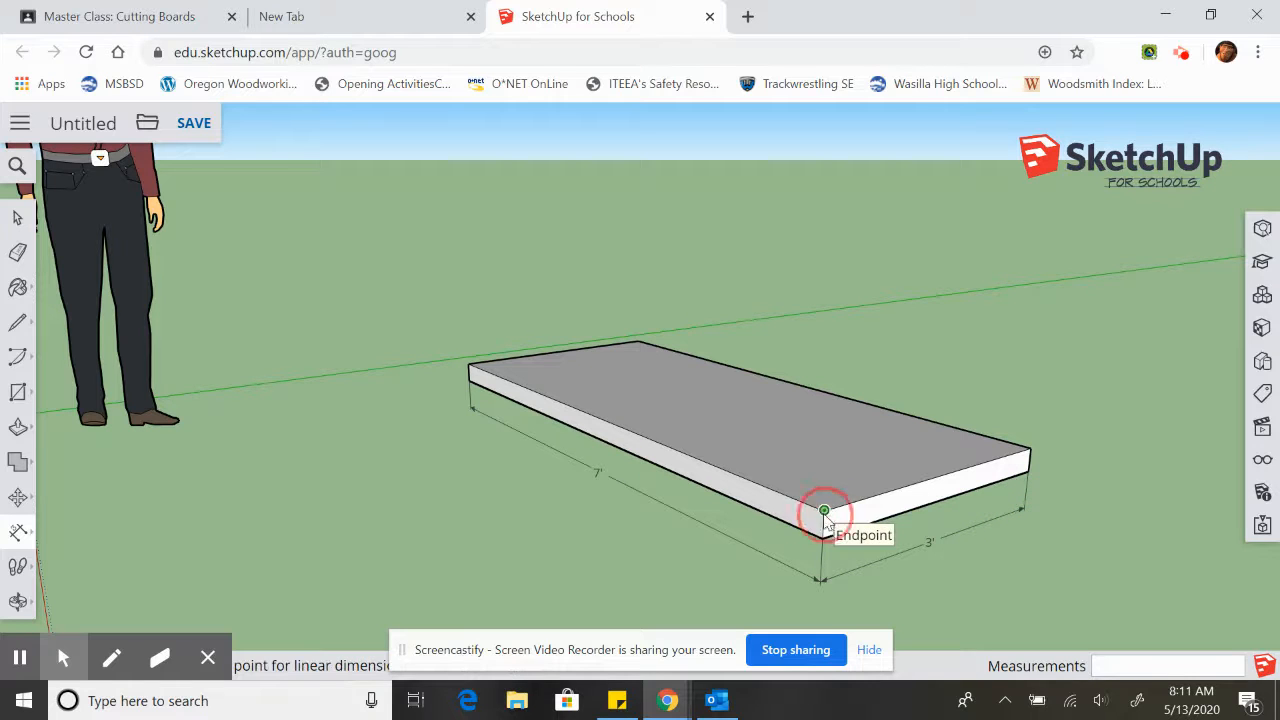
pyautogui.click(823, 538)
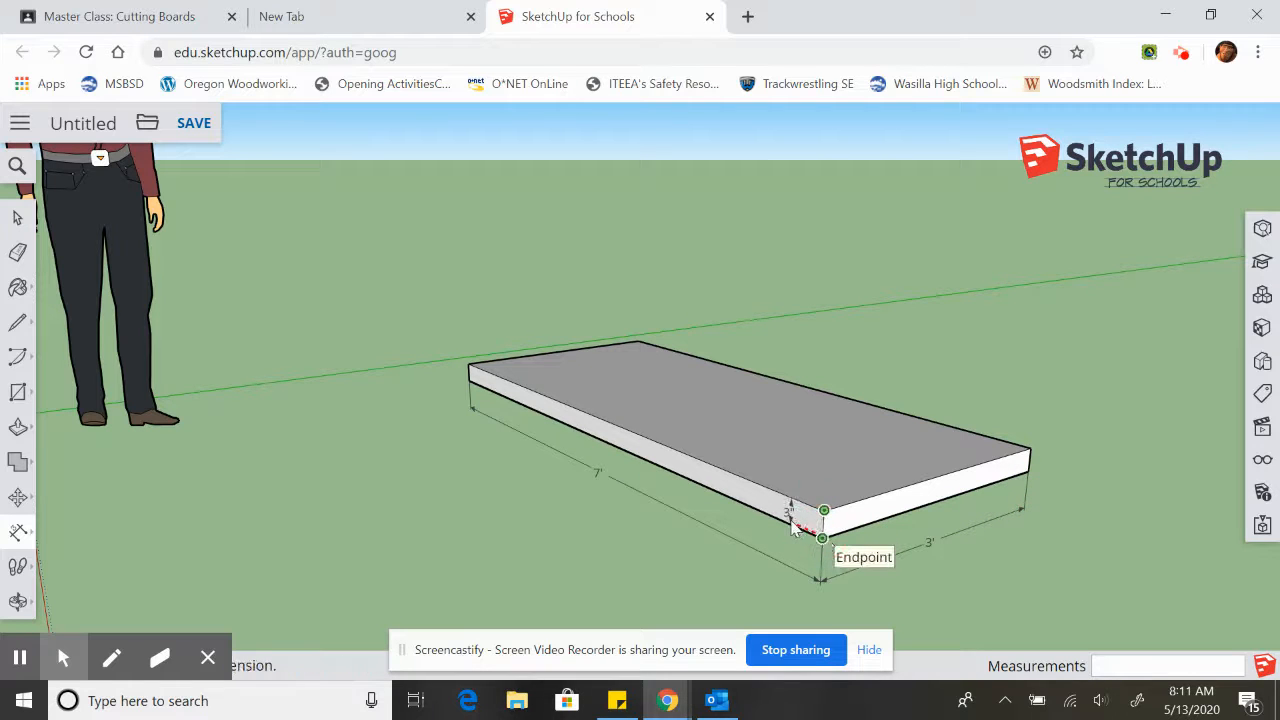
pyautogui.click(788, 514)
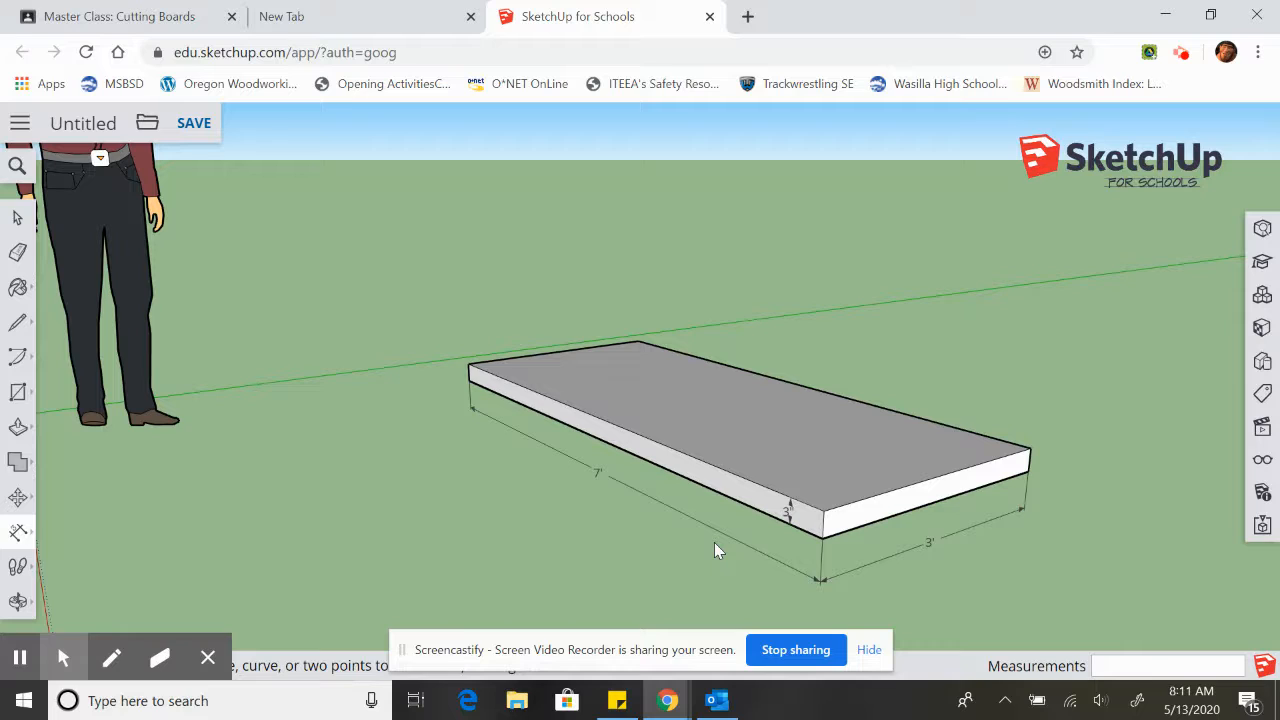